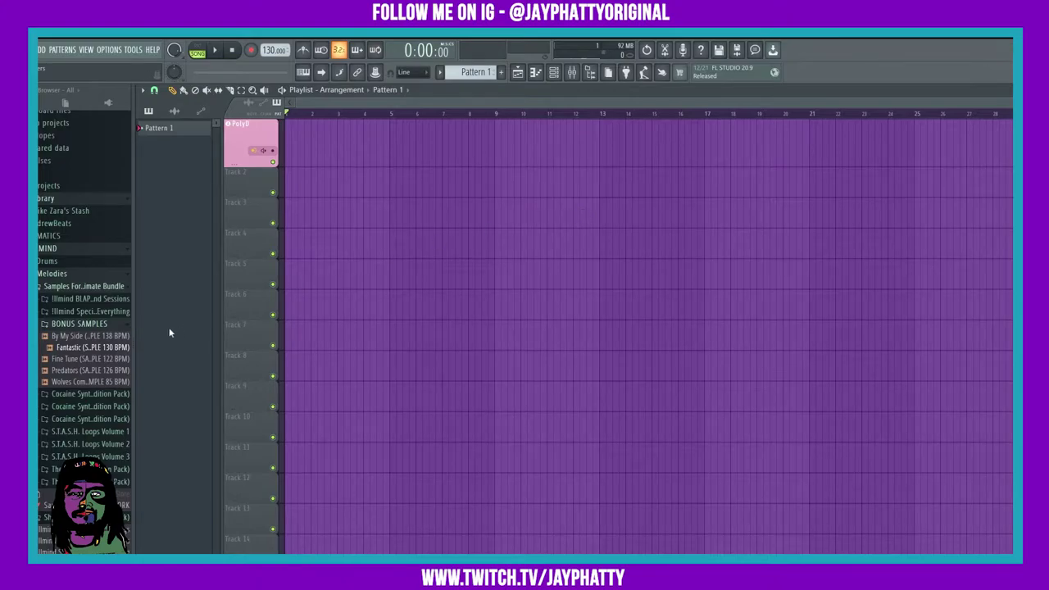
Preview the Fantastic (SAMPLE 130 BPM) sample, then open an Edison audio editor and load that sample into it
left_click(119, 348)
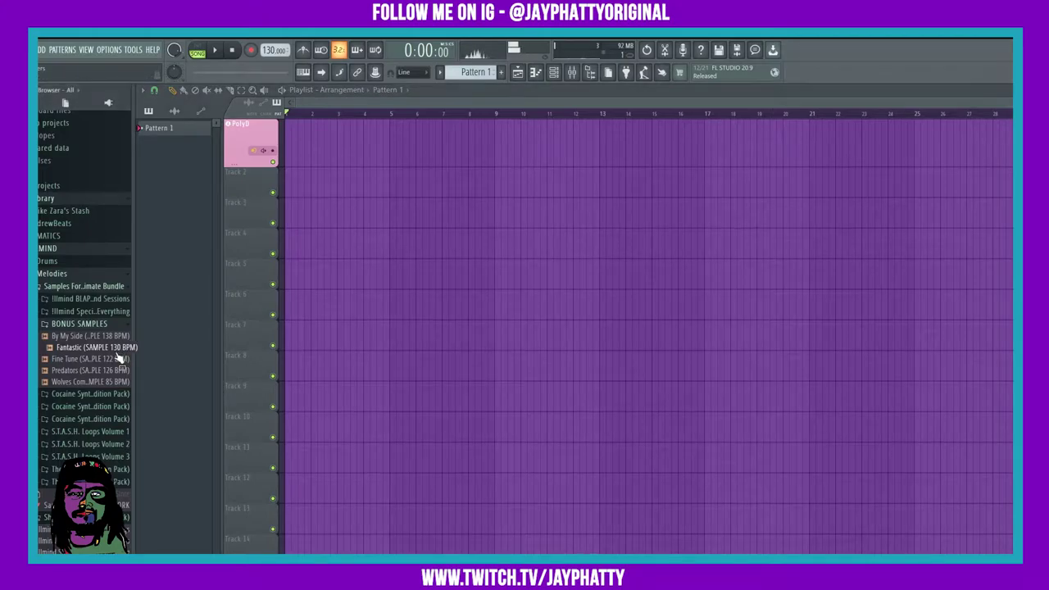
left_click(233, 52)
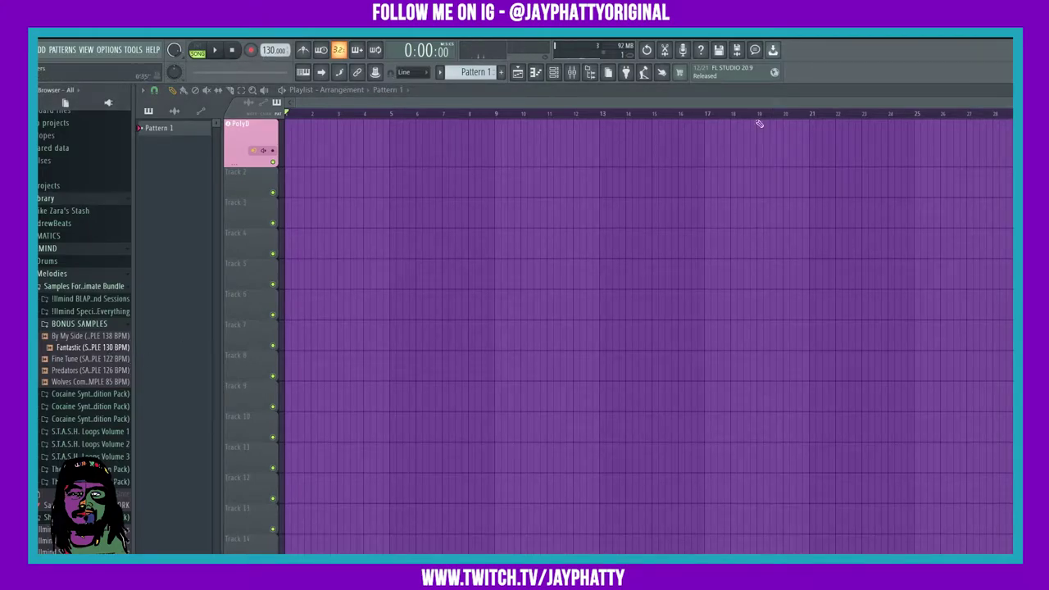
left_click(665, 51)
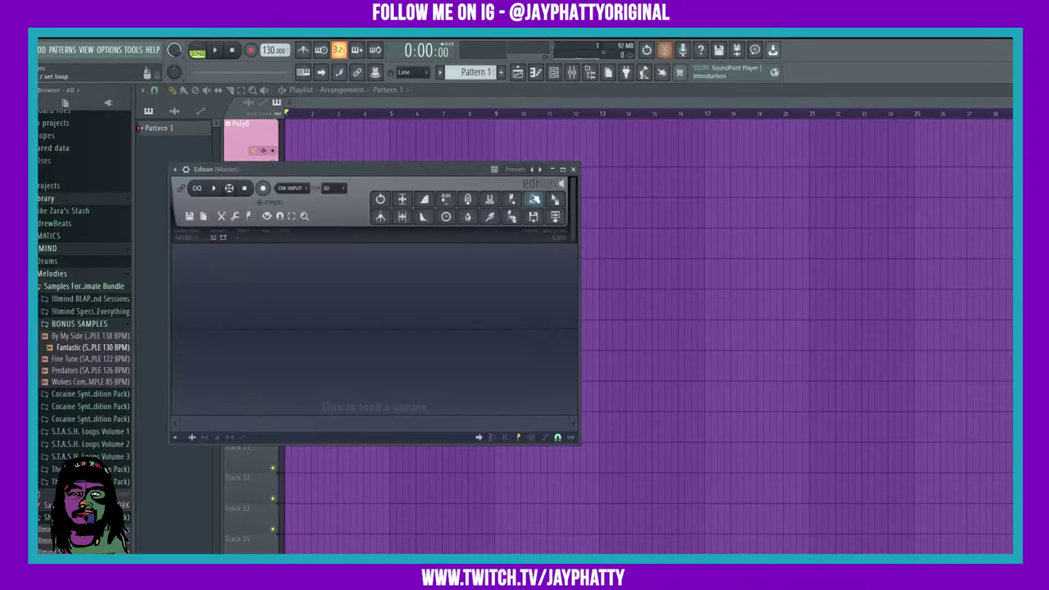
left_click_drag(412, 164, 495, 164)
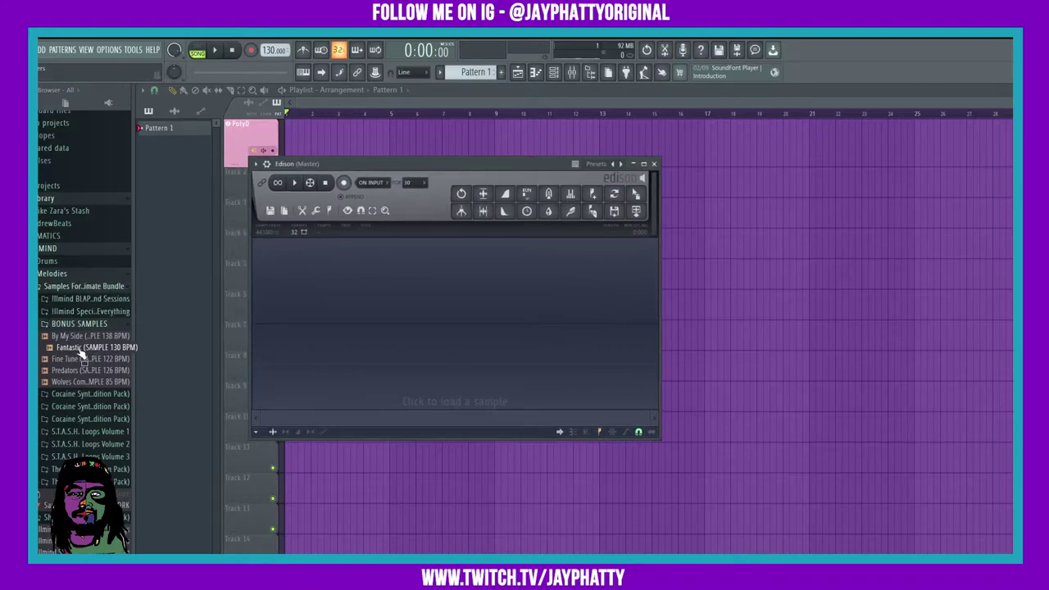
left_click_drag(81, 354, 412, 352)
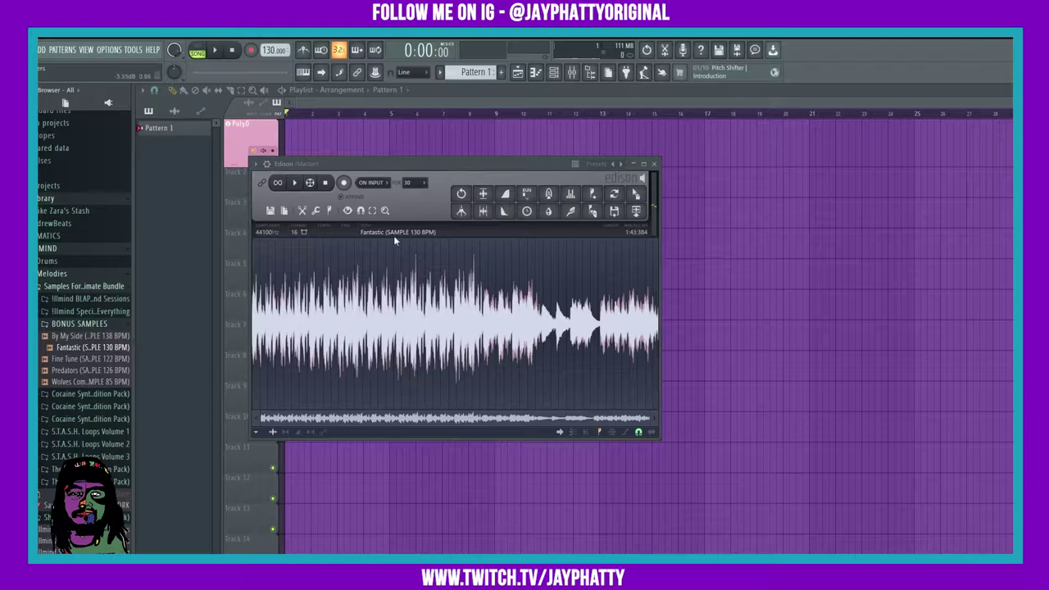
left_click_drag(394, 164, 483, 168)
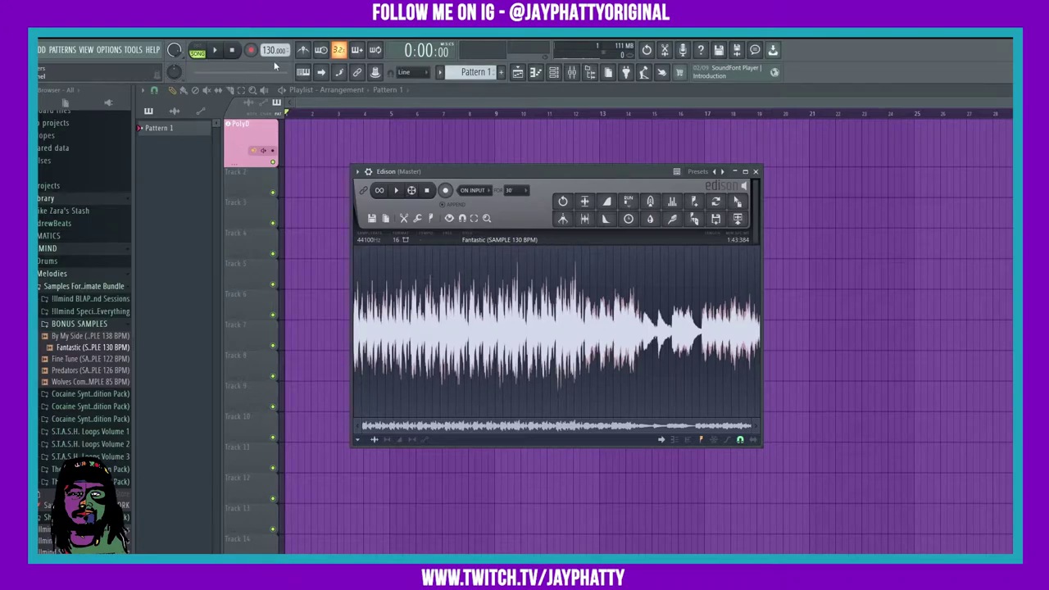
Set the project tempo to 115 BPM and the loaded sample's format to 48000 Hz, 32Bit float
scroll(268, 50, "down", 11)
left_click(388, 222)
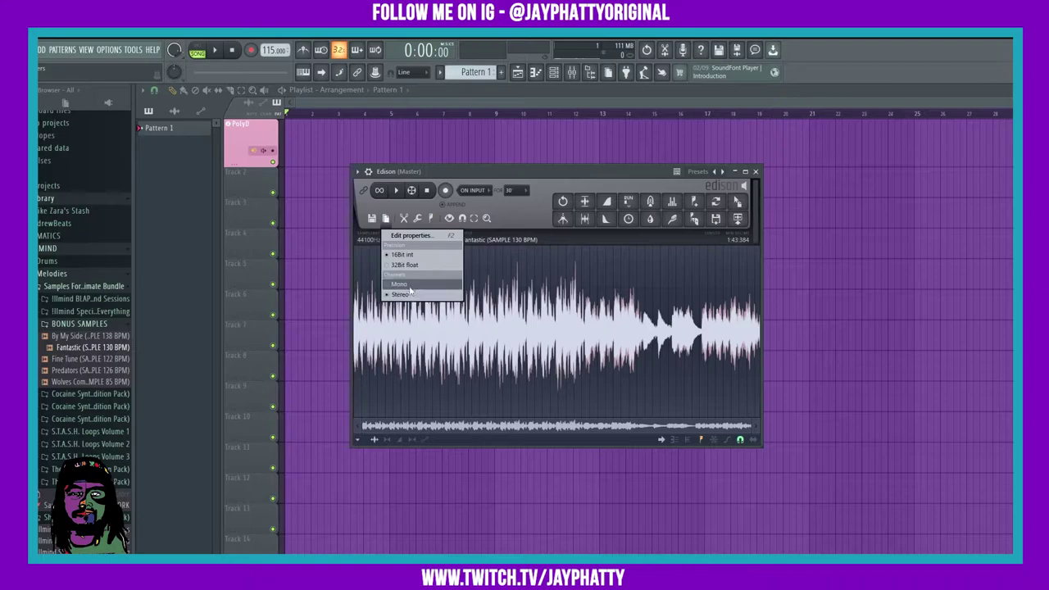
left_click(411, 235)
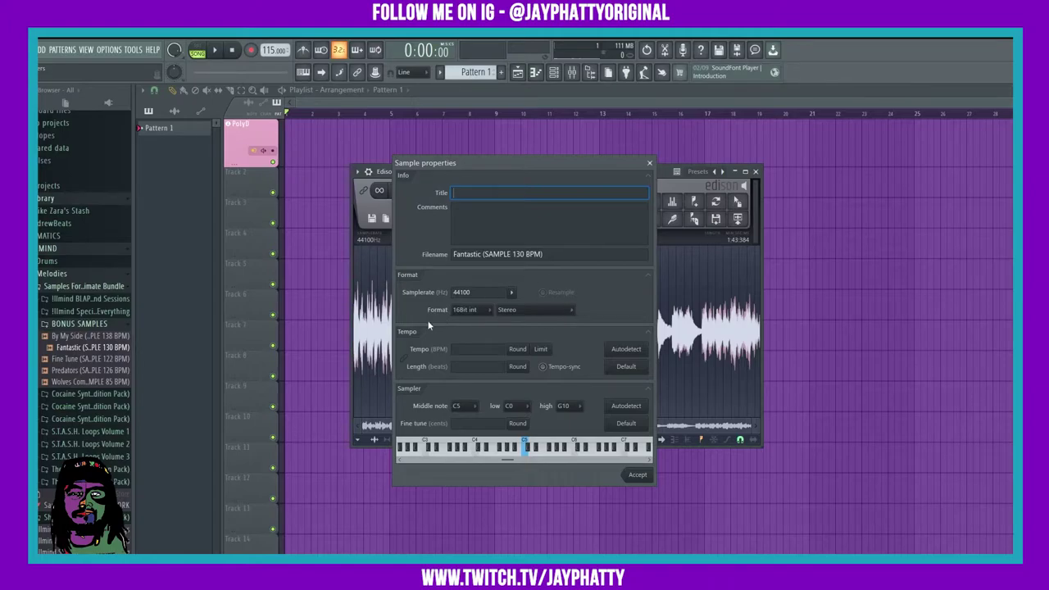
left_click(512, 293)
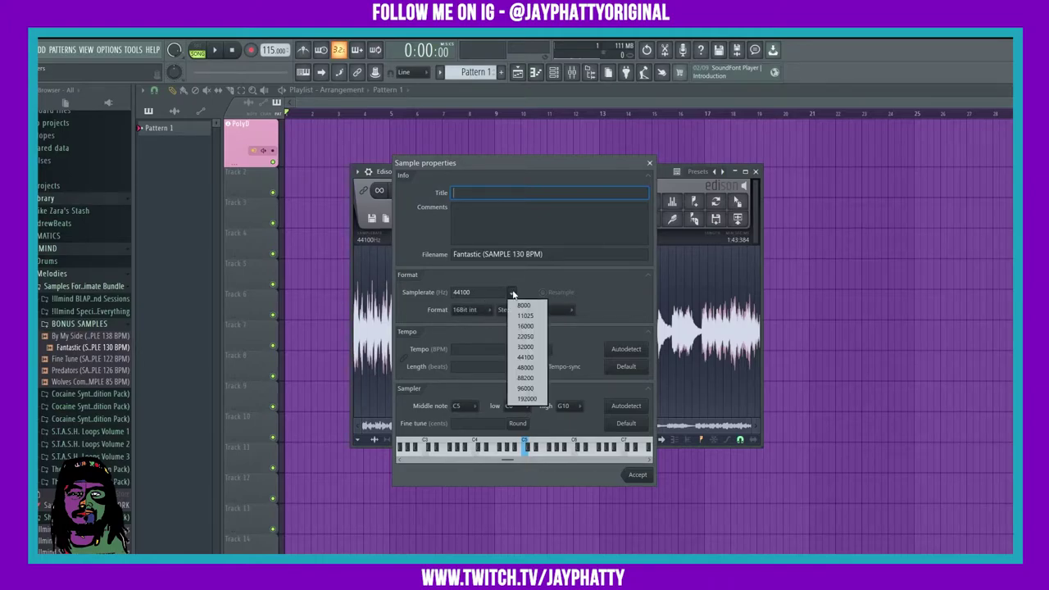
left_click(513, 293)
left_click(512, 294)
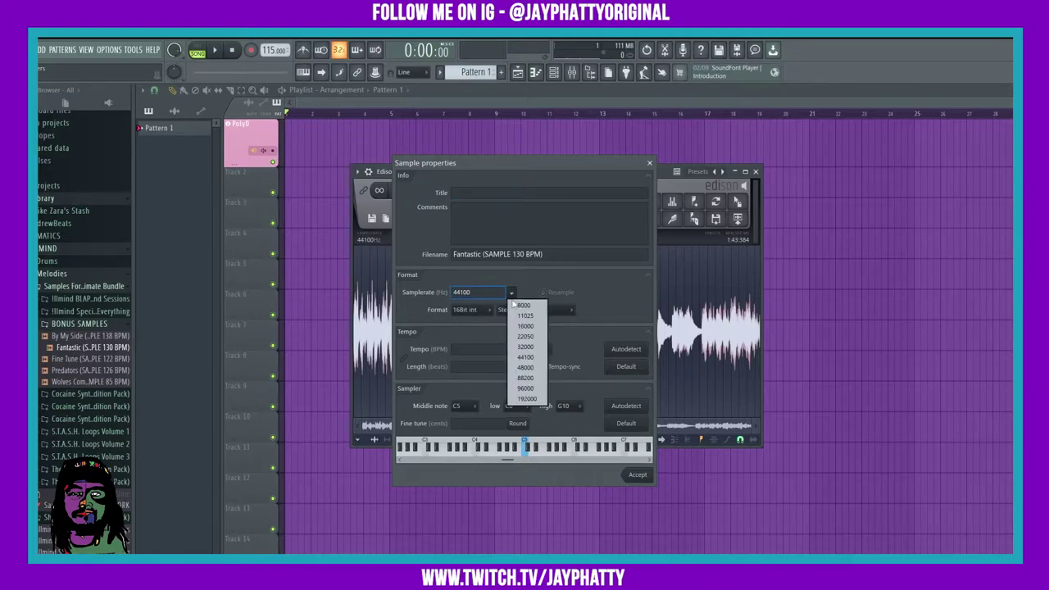
left_click(526, 367)
left_click(475, 309)
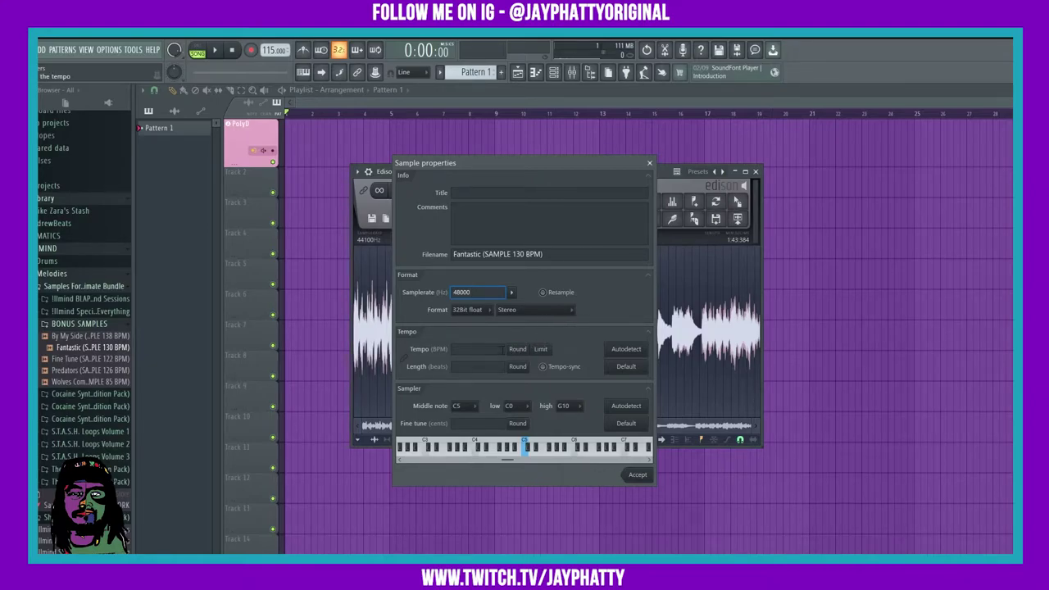
Set the sample's tempo to 130 BPM and accept the sample properties
left_click(485, 350)
type("130")
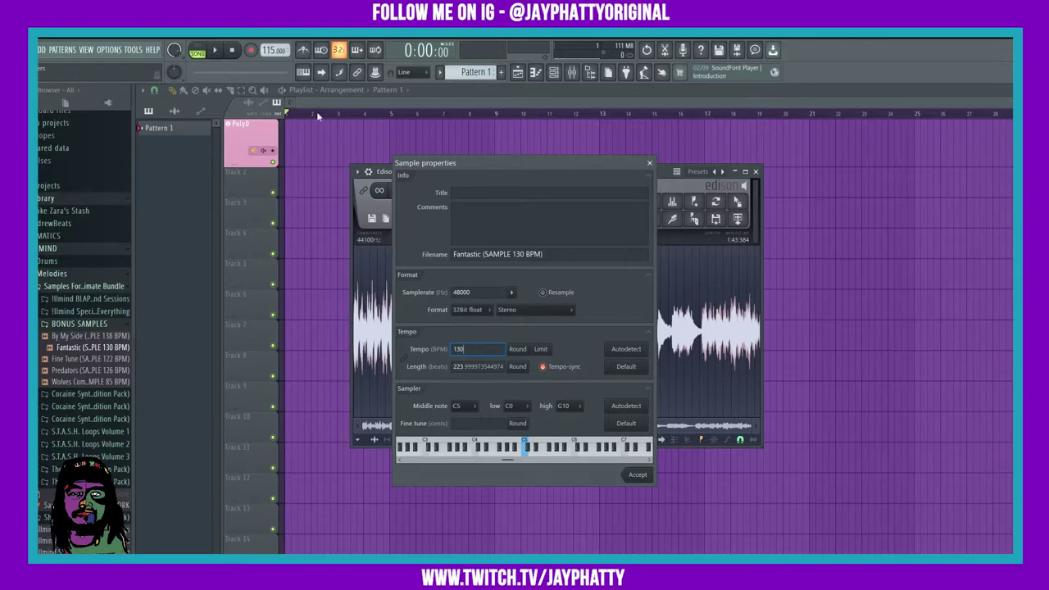
left_click(640, 479)
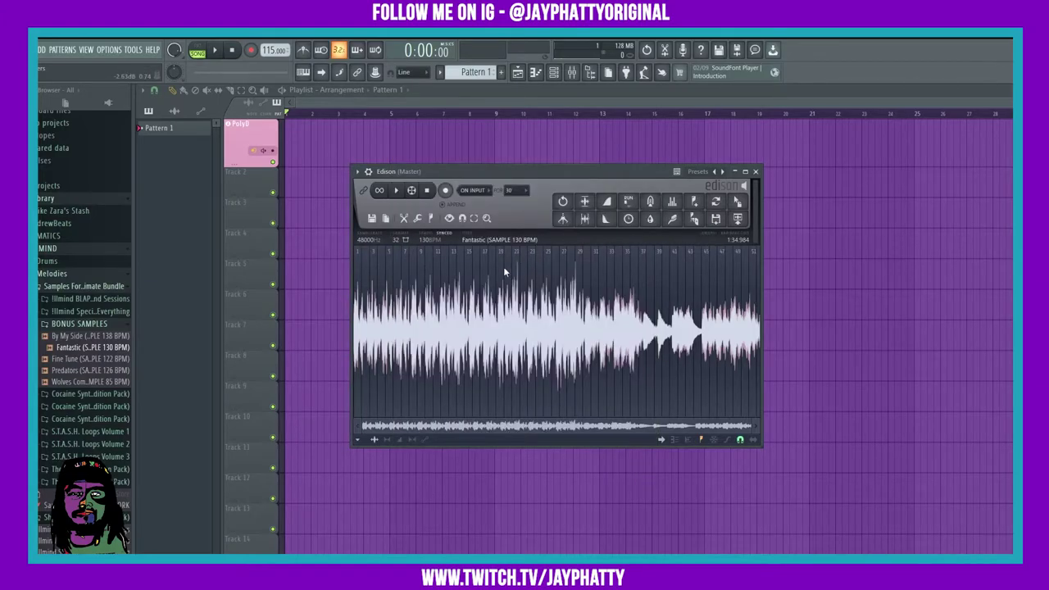
Maximize the Edison window so the sample's waveform fills the workspace
scroll(464, 279, "up", 3)
left_click_drag(463, 427, 380, 408)
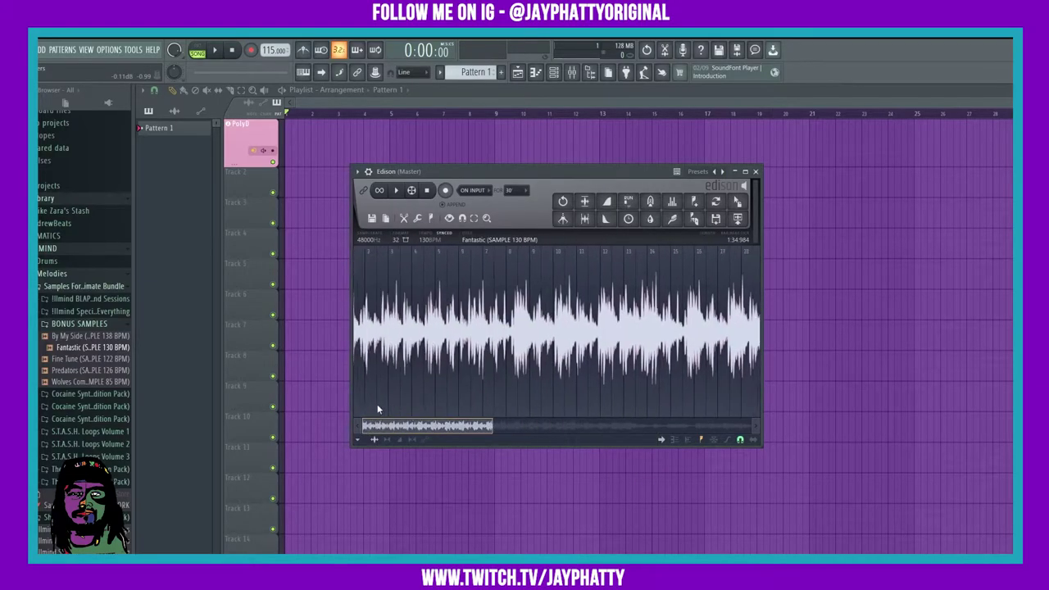
left_click(745, 172)
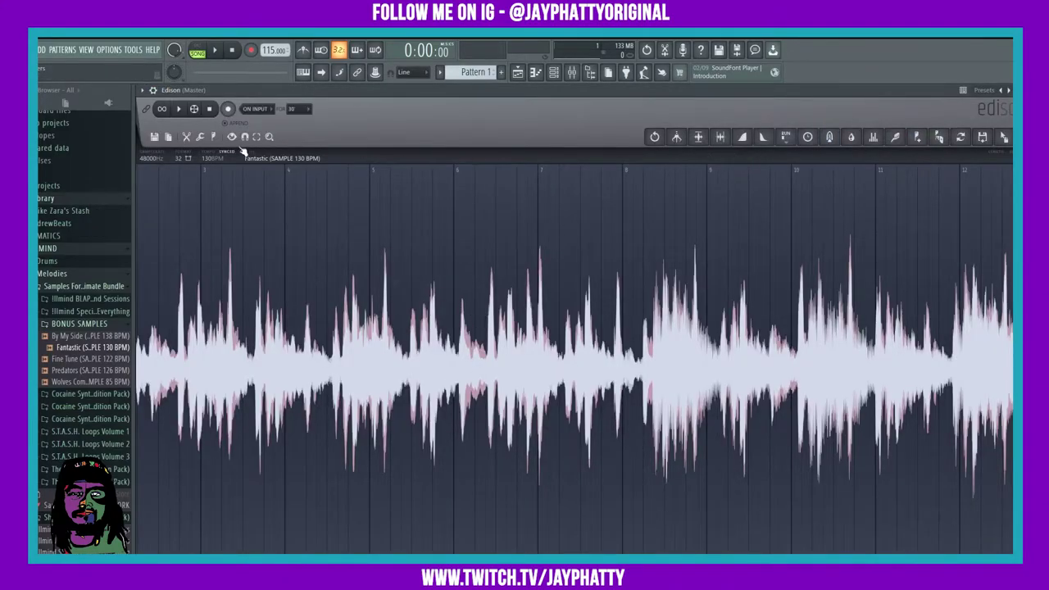
scroll(492, 308, "down", 1)
scroll(492, 307, "down", 4)
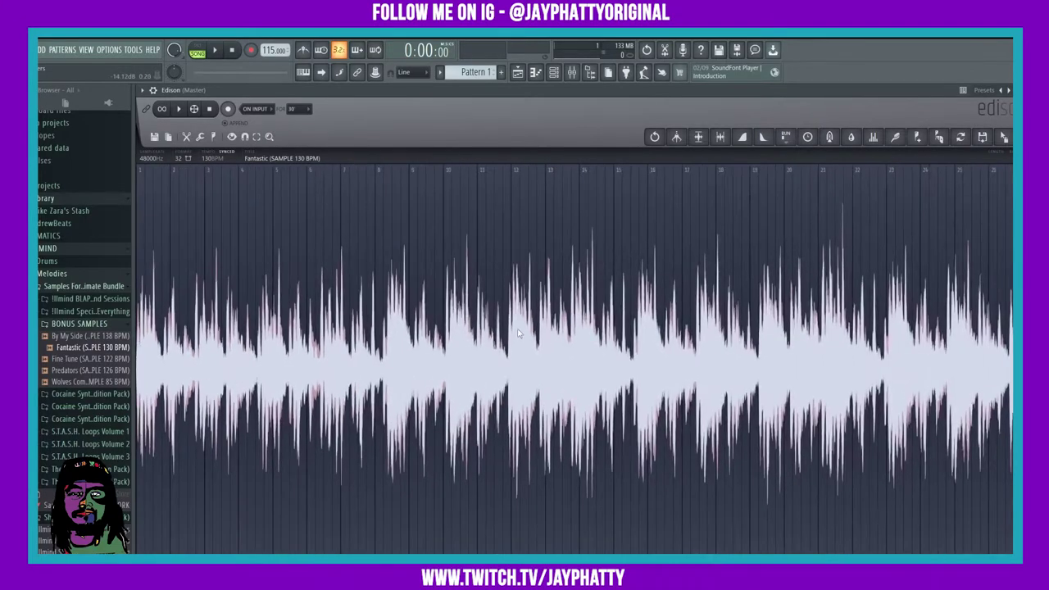
Review the Edison snapping options and examine the waveform's zero crossings at individual sample level
left_click(245, 137)
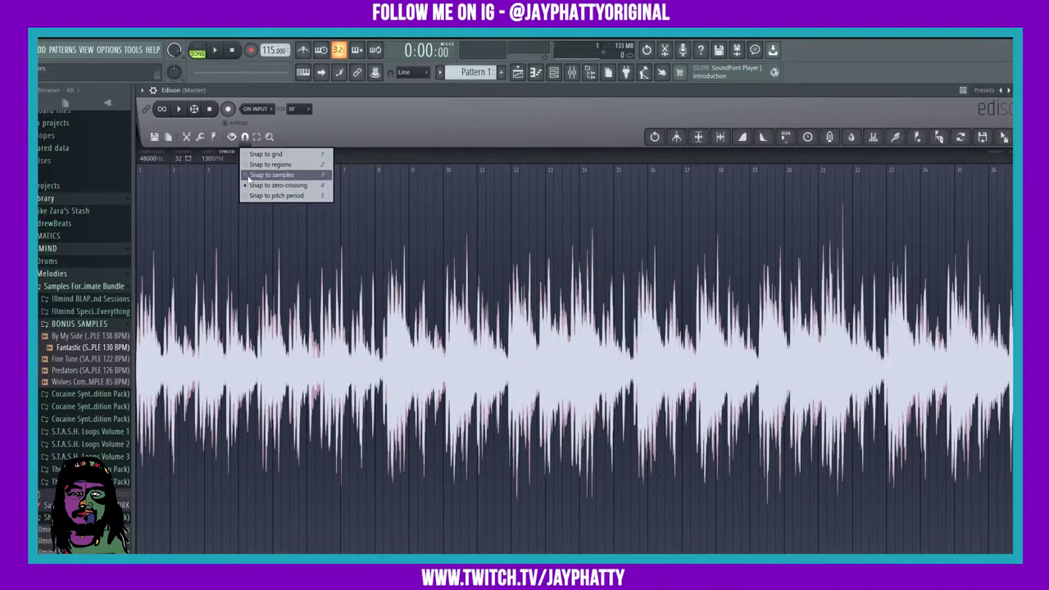
right_click(376, 250)
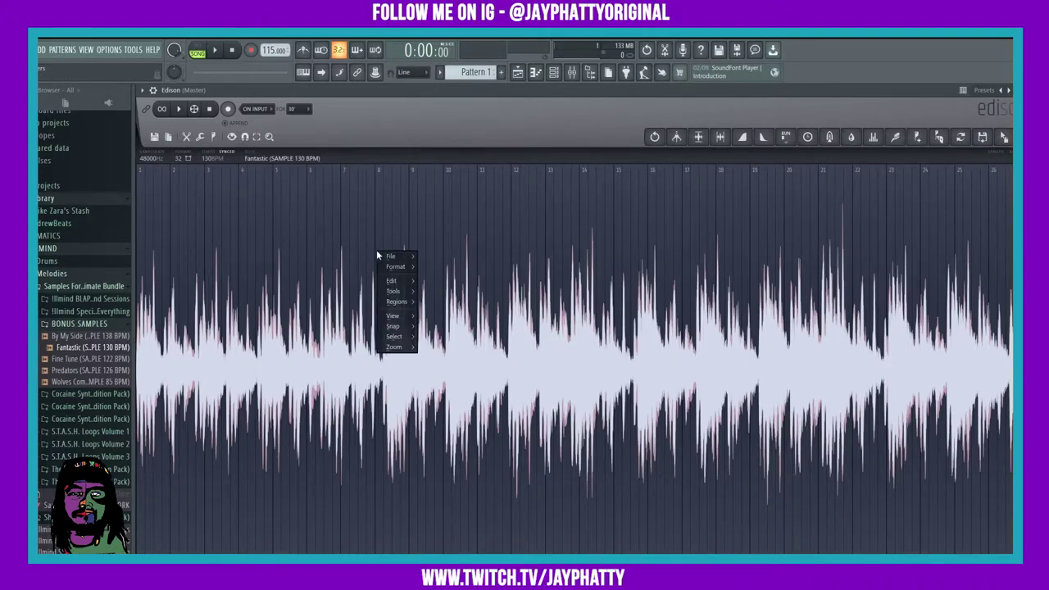
left_click(355, 250)
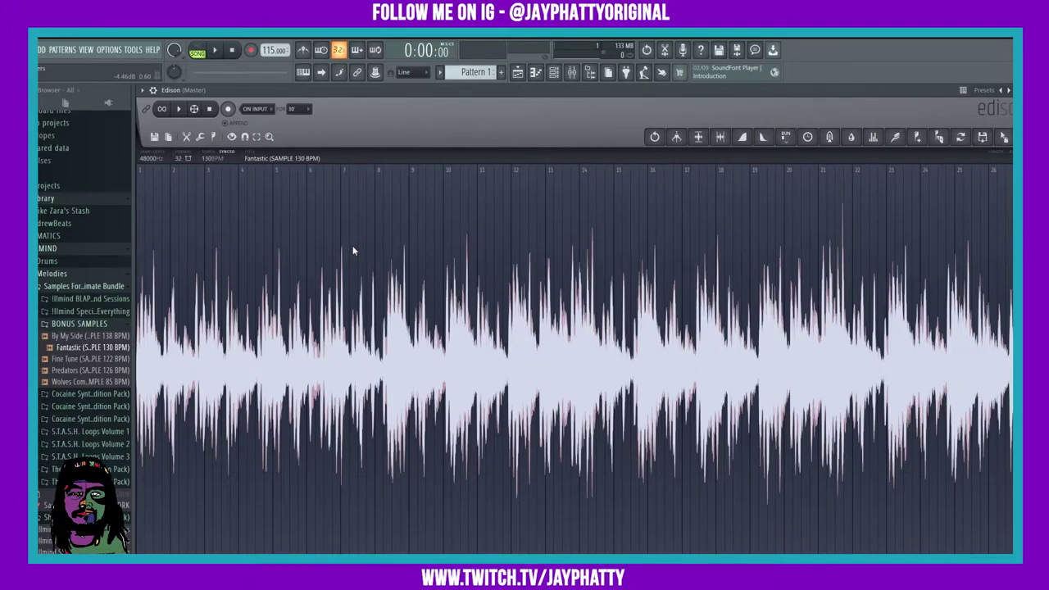
scroll(399, 287, "up", 5)
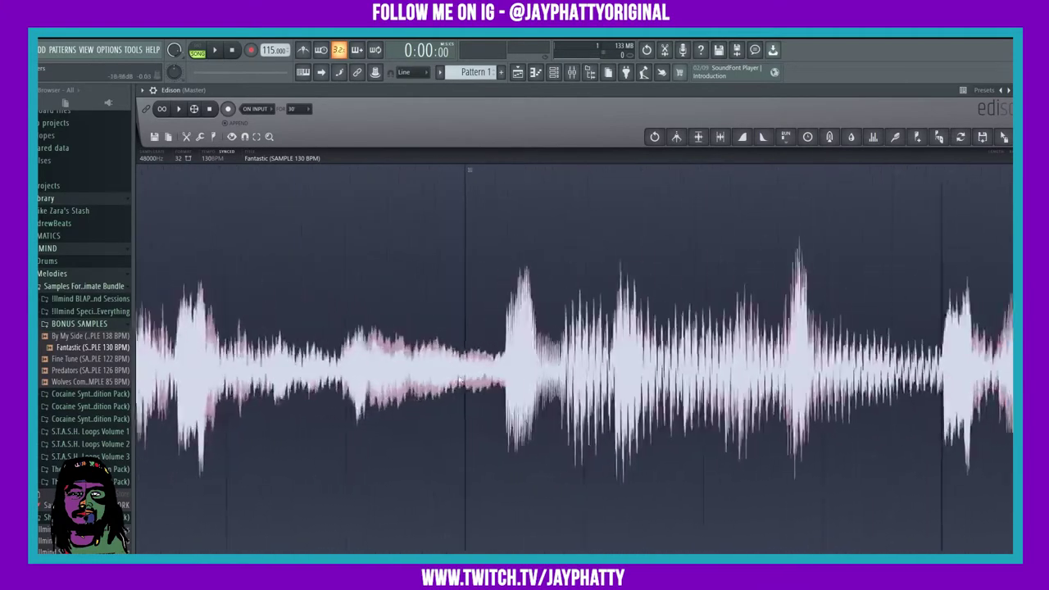
scroll(507, 382, "up", 5)
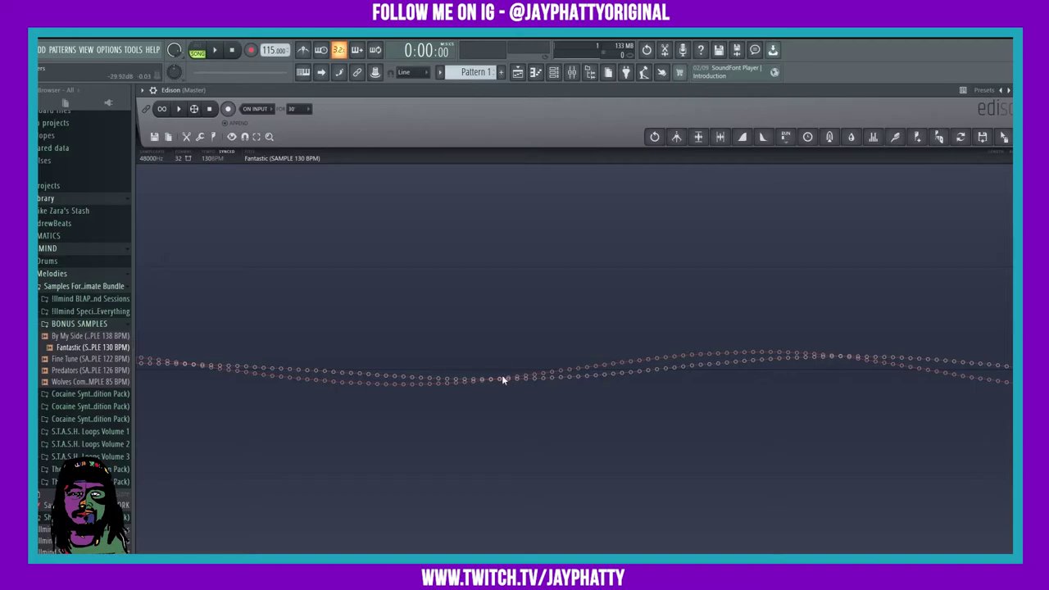
scroll(554, 371, "down", 4)
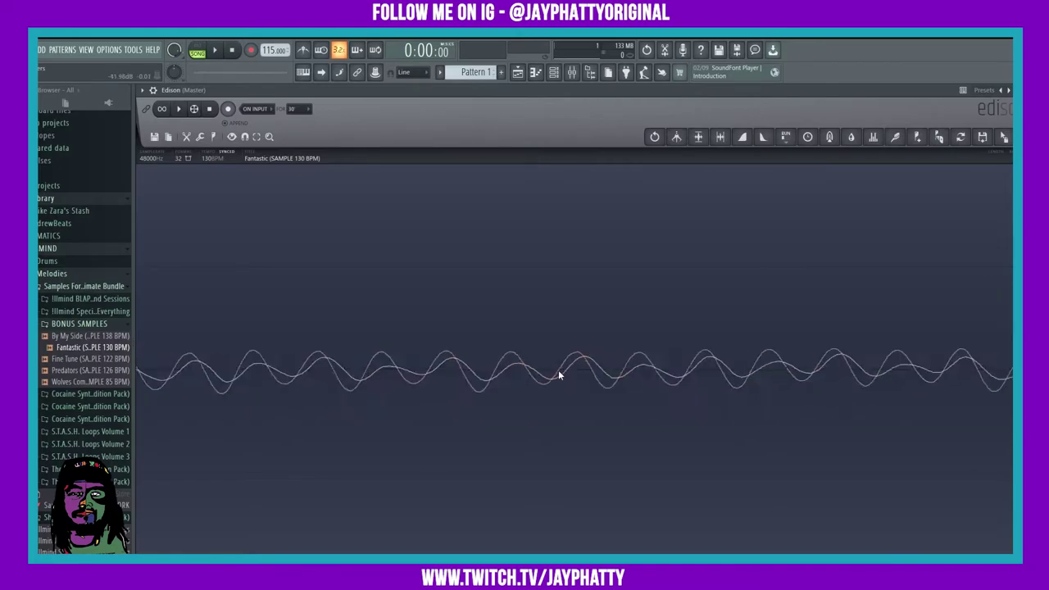
scroll(559, 373, "down", 8)
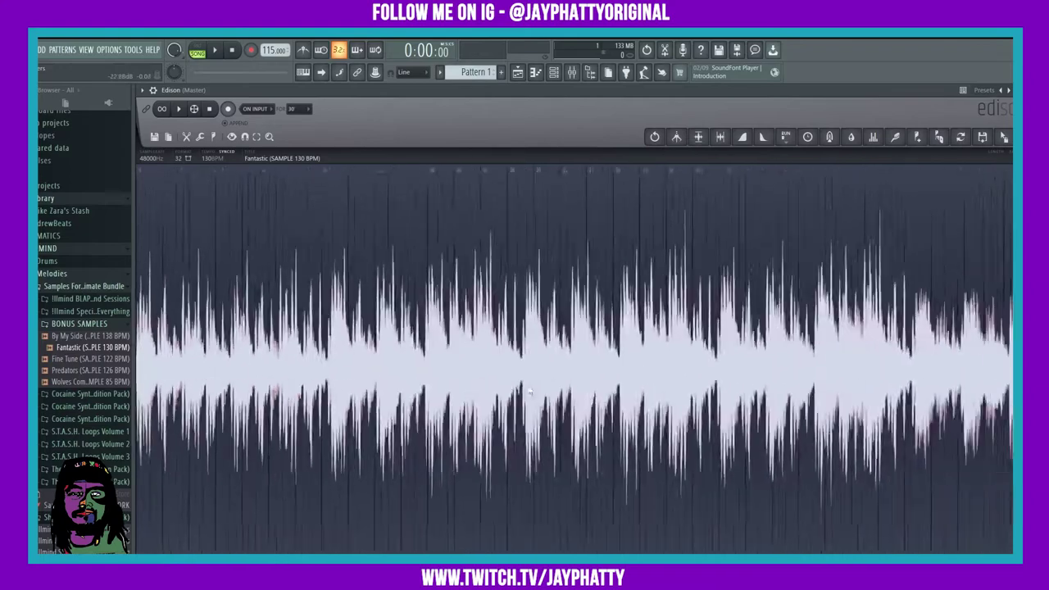
scroll(529, 392, "down", 2)
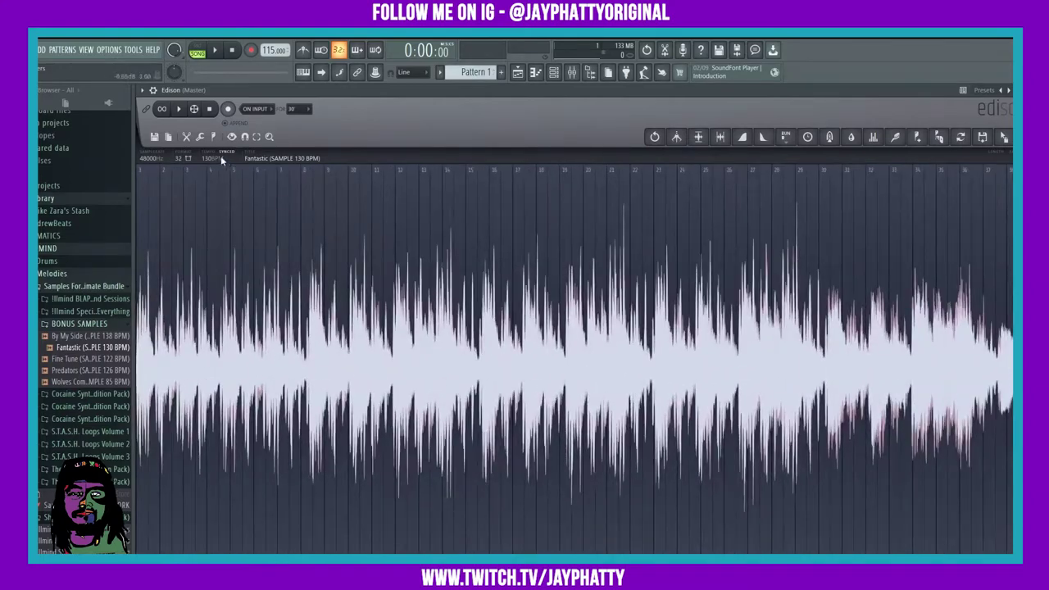
Enable looped playback and play a selection of the waveform from about bar 18 to bar 22
left_click(162, 110)
left_click_drag(314, 365, 492, 373)
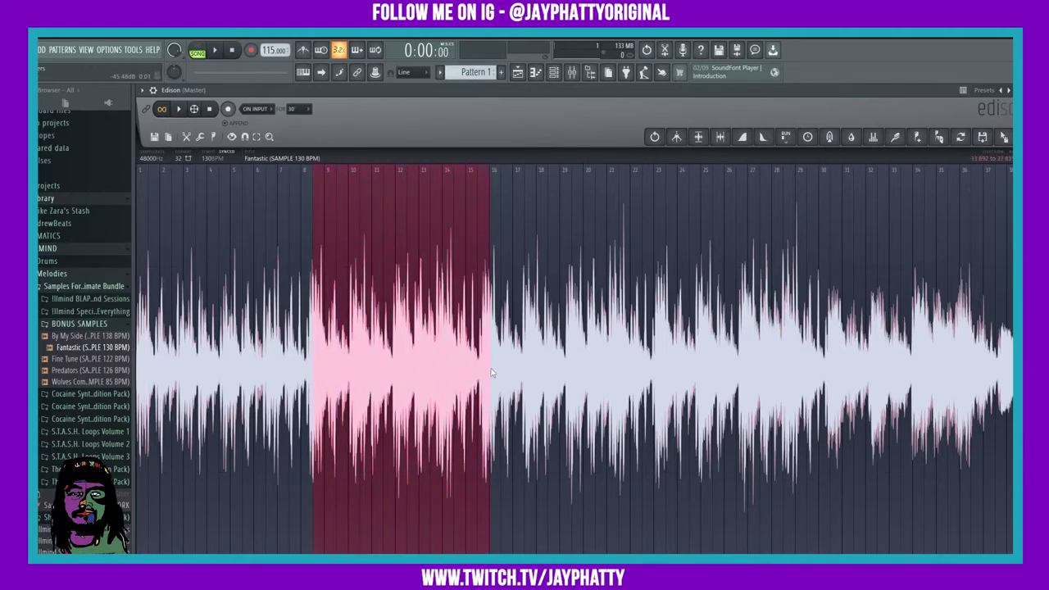
left_click_drag(311, 316, 265, 314)
left_click_drag(491, 321, 356, 324)
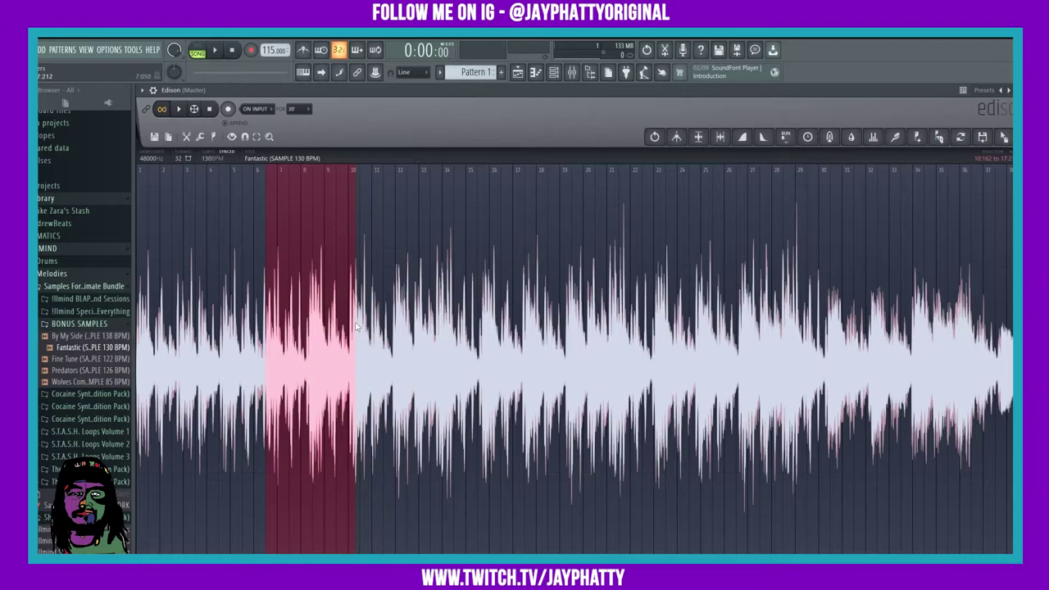
left_click(545, 338)
left_click_drag(545, 340, 646, 350)
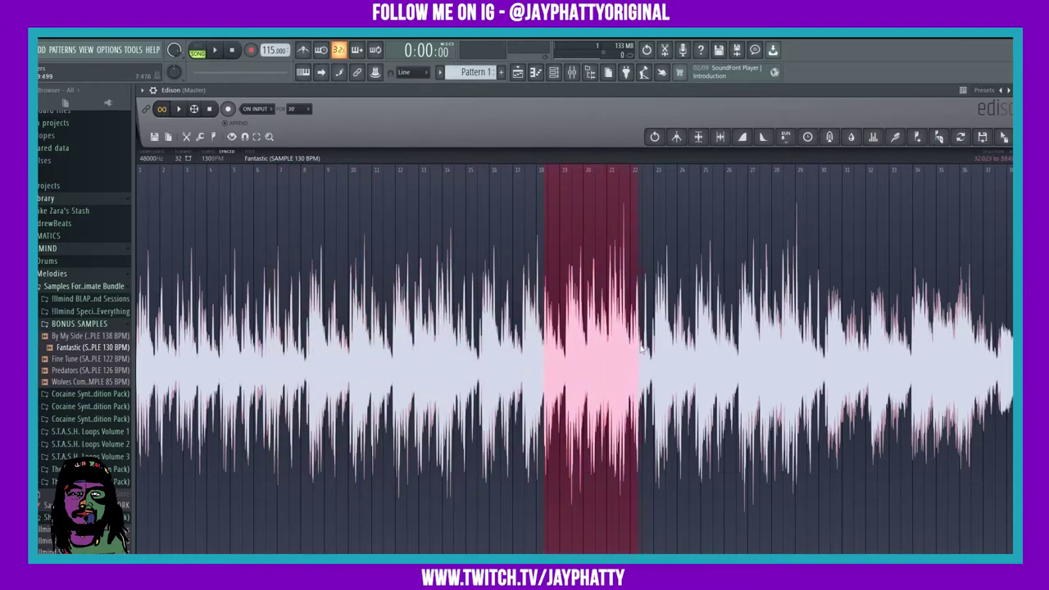
left_click(178, 109)
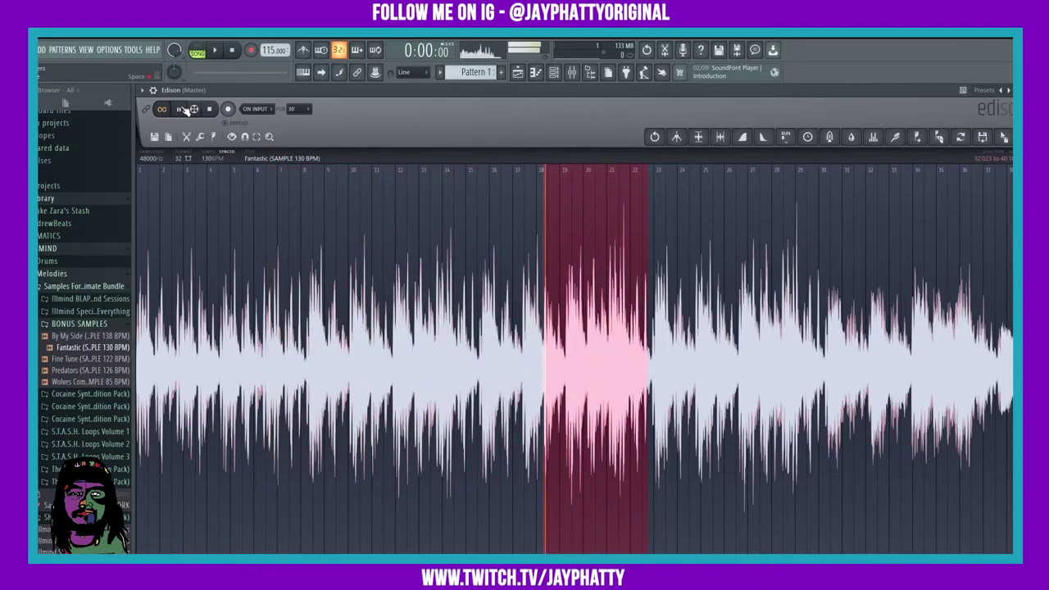
Change the looped selection to run from between bars 17 and 18 to about bar 20, and audition it
left_click_drag(649, 333, 526, 339)
scroll(529, 342, "up", 5)
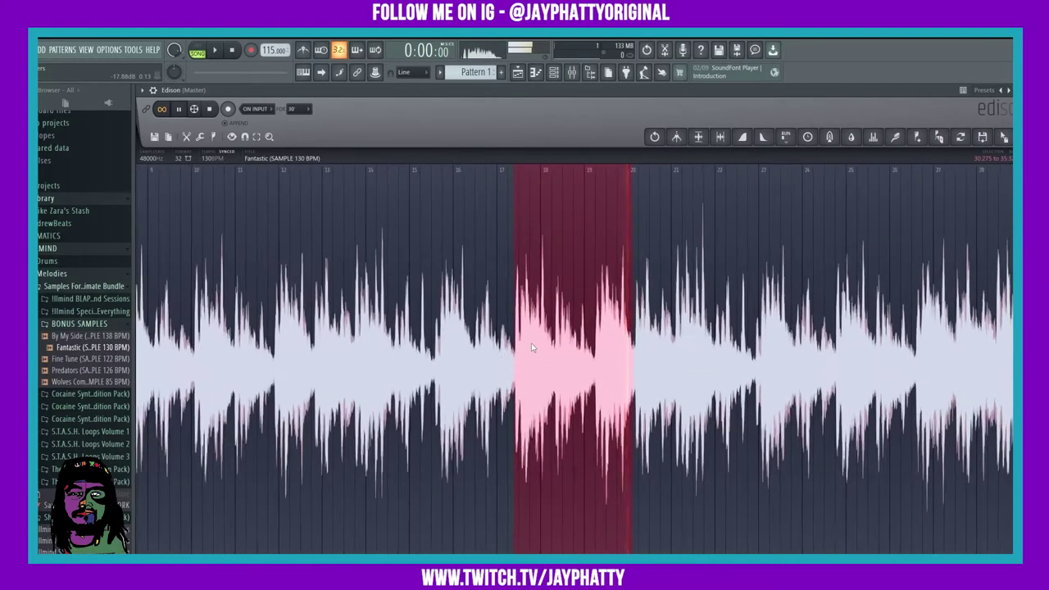
scroll(518, 347, "up", 3)
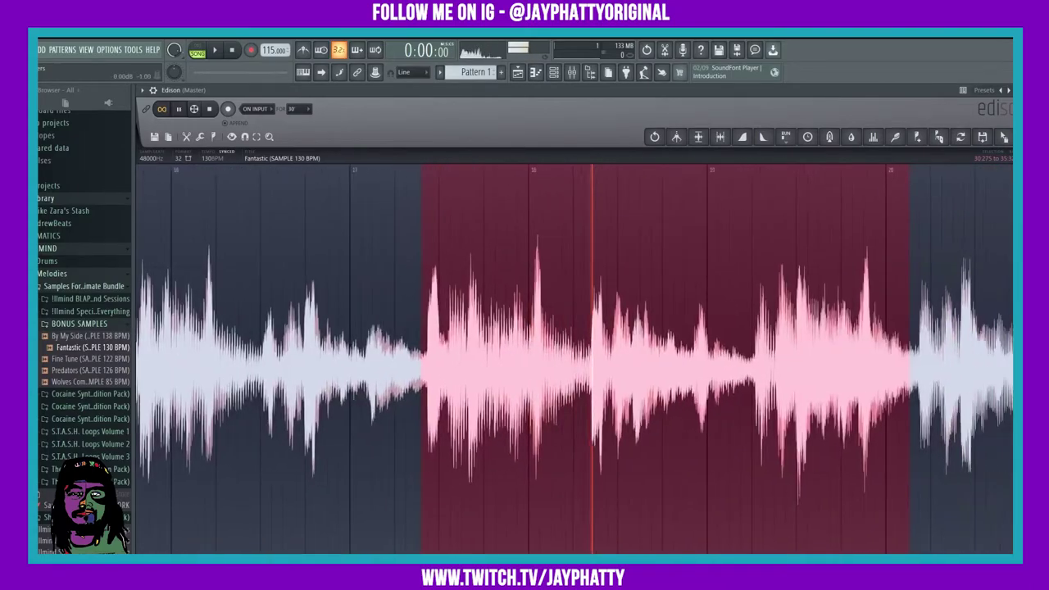
scroll(830, 501, "up", 2)
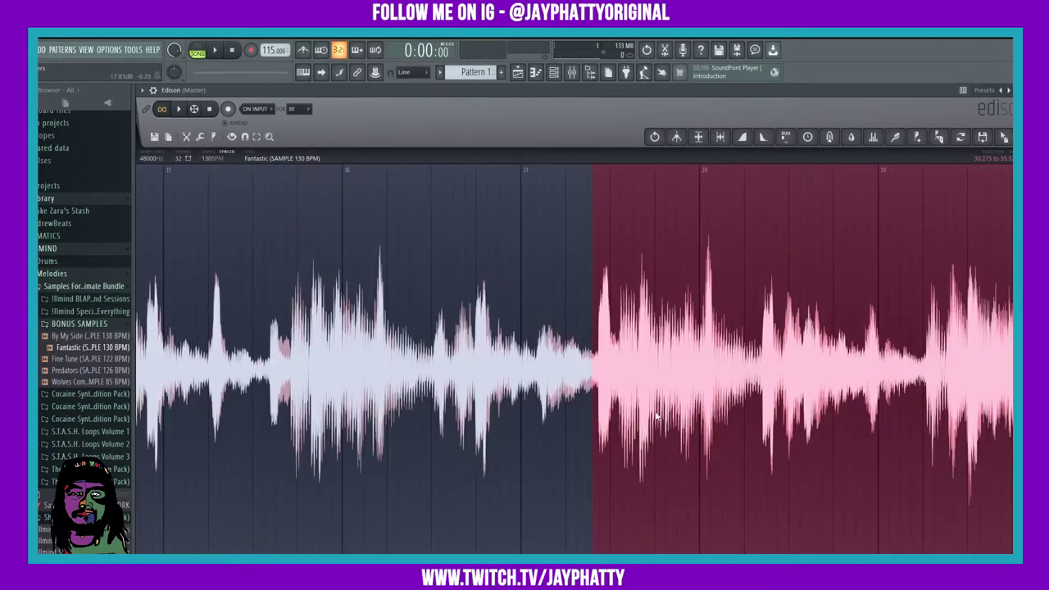
scroll(650, 402, "down", 1)
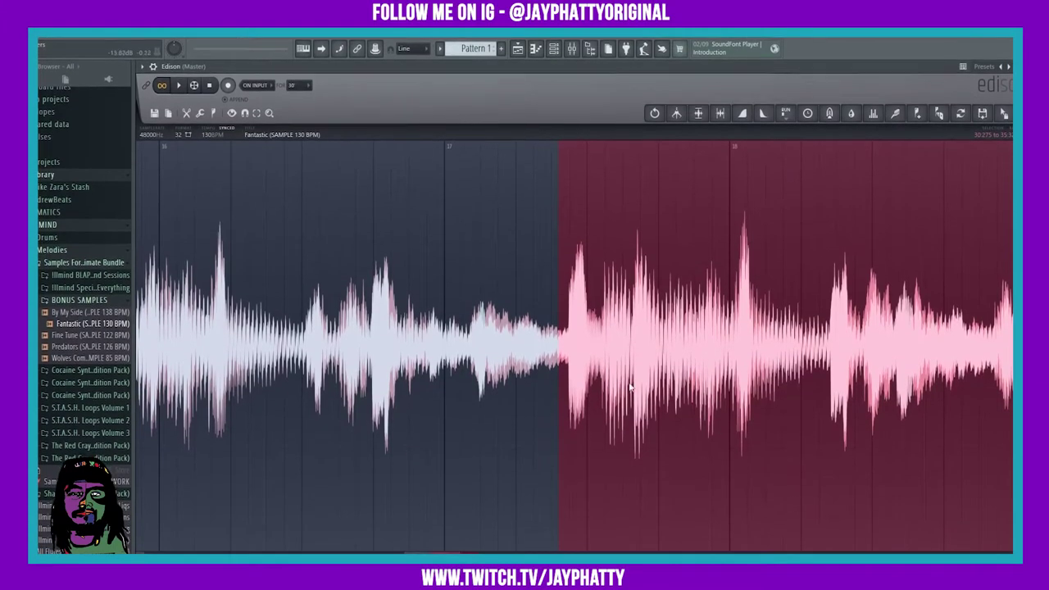
key("space")
key("space")
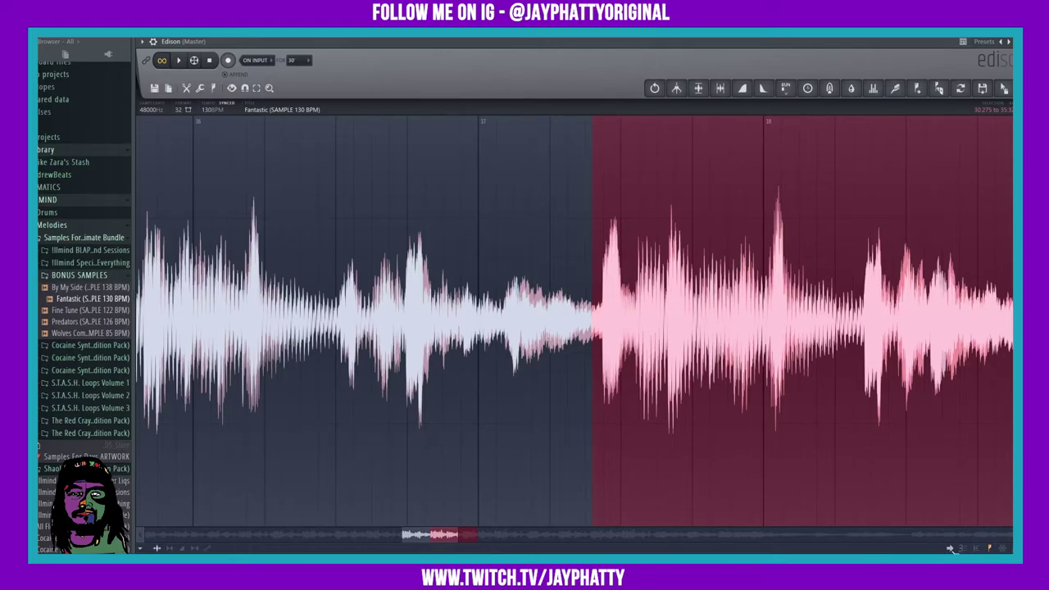
Tighten the start of the looped selection to the first transient after bar 17 and play it back
scroll(762, 337, "down", 3)
key("space")
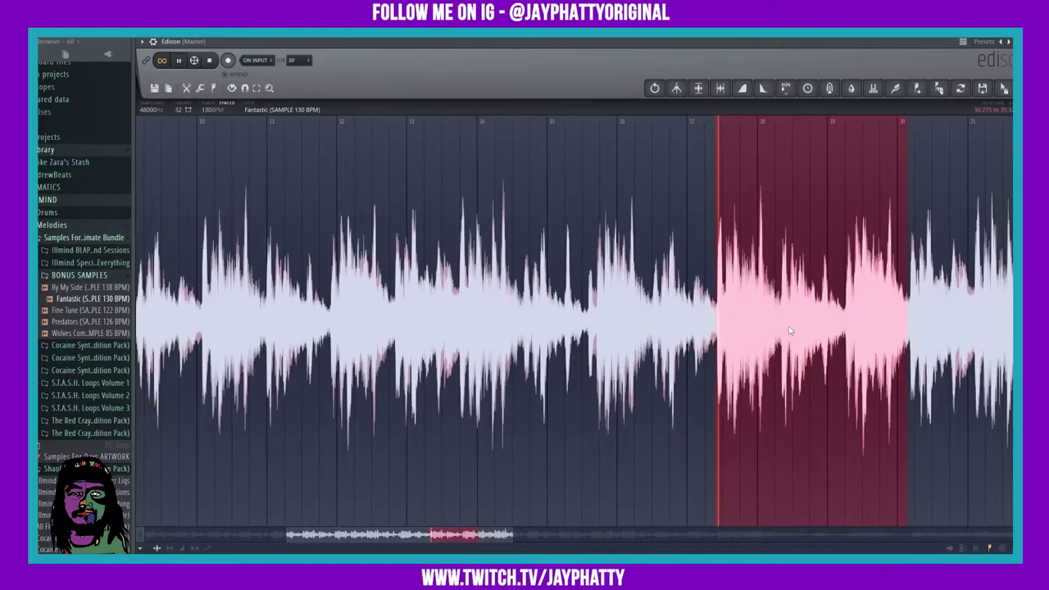
scroll(801, 336, "up", 2)
scroll(653, 336, "up", 5)
key("space")
left_click_drag(376, 336, 405, 336)
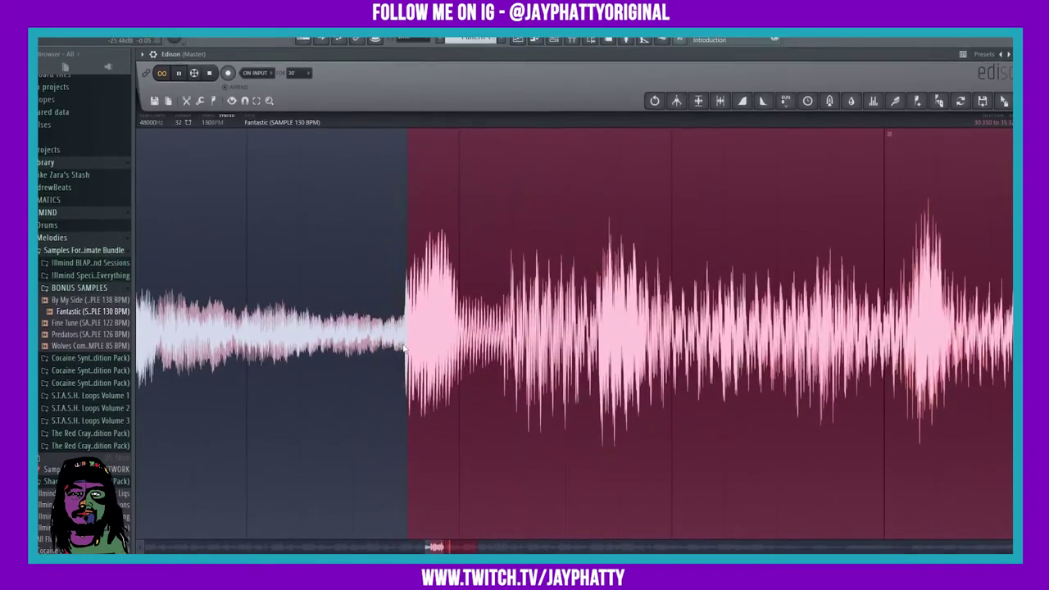
key("space")
Shorten the end of the looped selection to just before the transient after bar 19
scroll(457, 358, "down", 2)
scroll(462, 359, "down", 4)
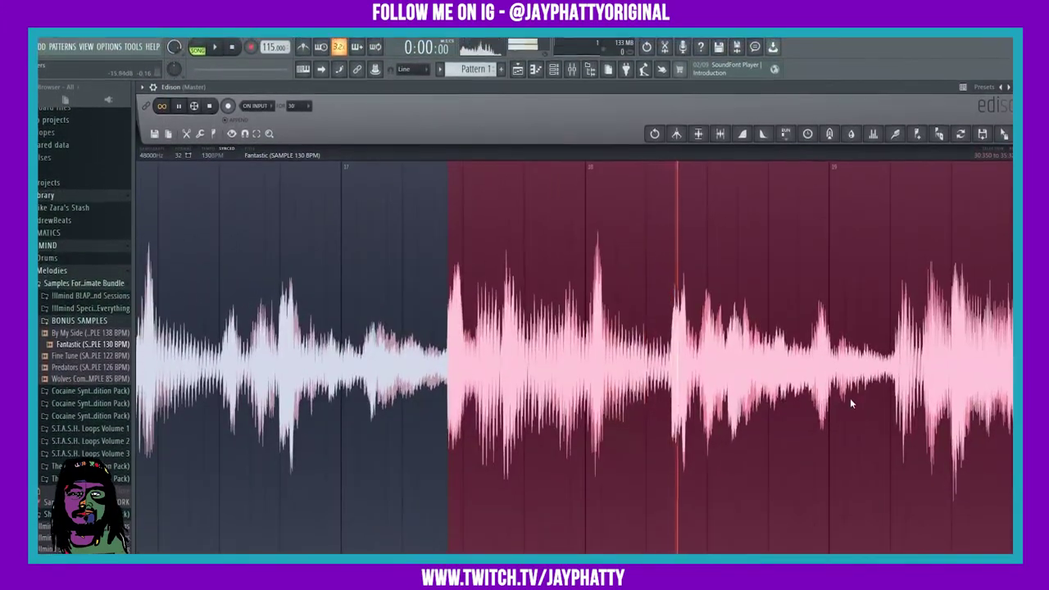
mouse_move(891, 390)
left_mouse_down()
mouse_move(845, 390)
mouse_move(873, 391)
left_mouse_up()
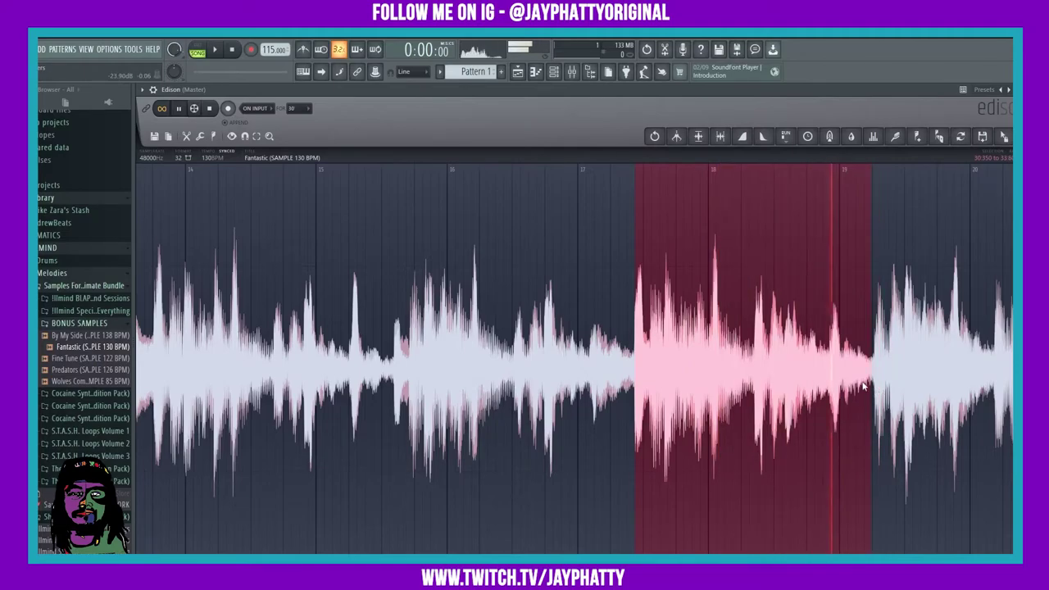
scroll(864, 387, "down", 2)
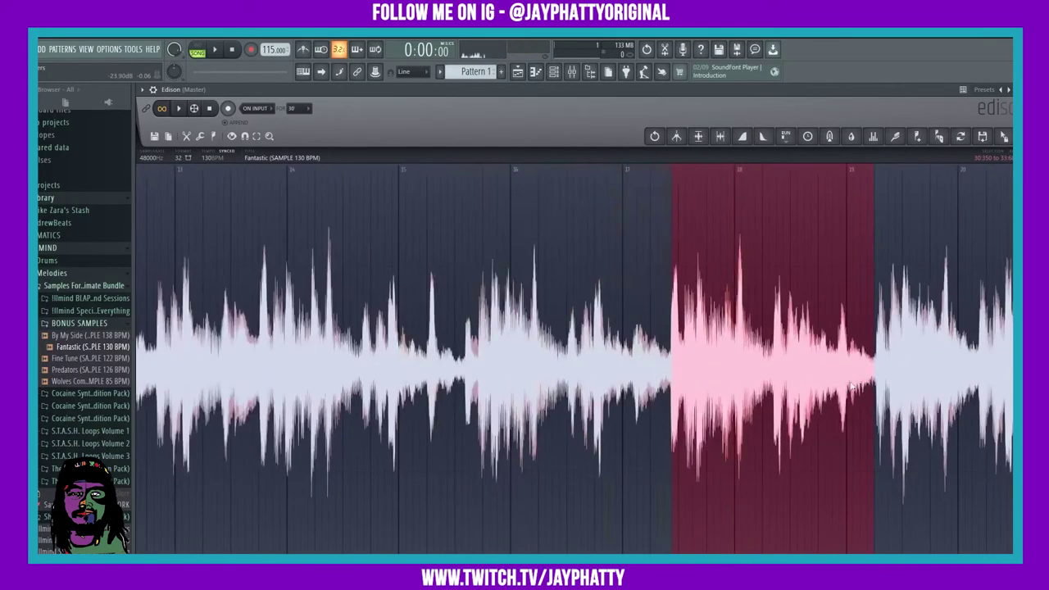
Add one marker at the start of the selected loop section and another at its end, just after bar 19
left_click(918, 137)
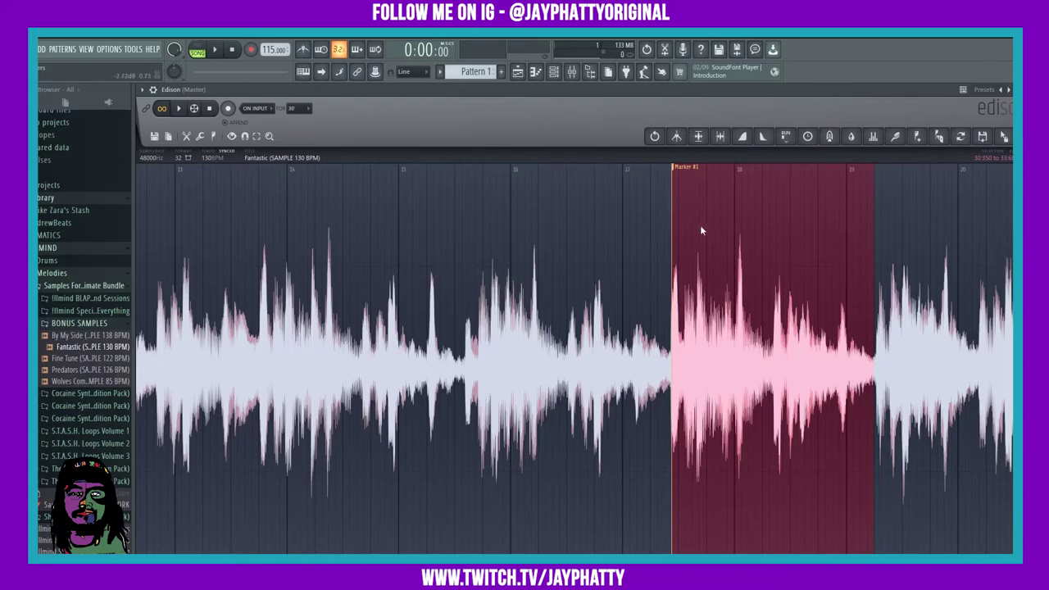
left_click(873, 232)
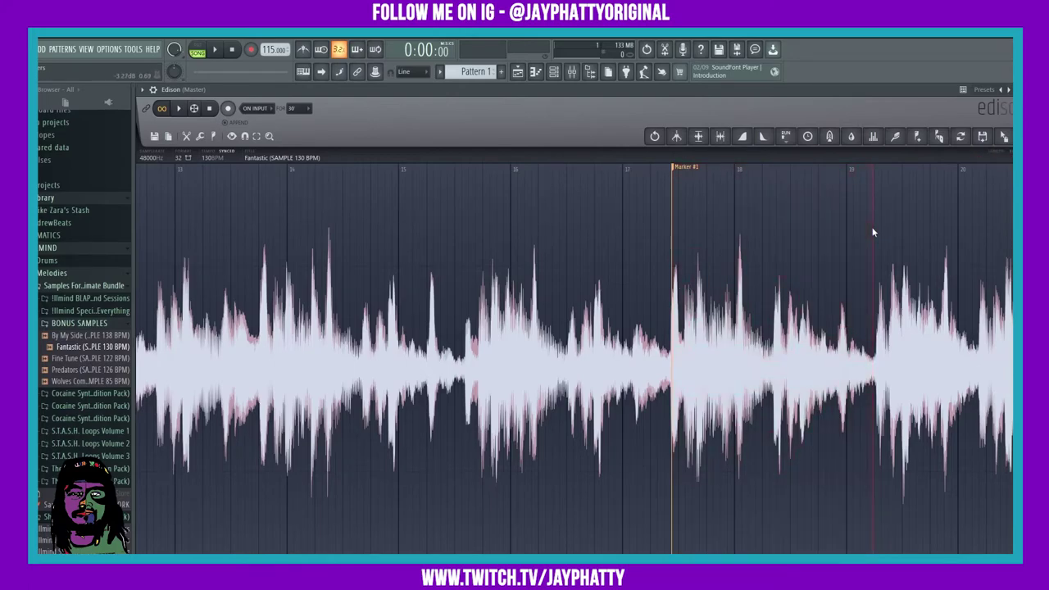
left_click(918, 137)
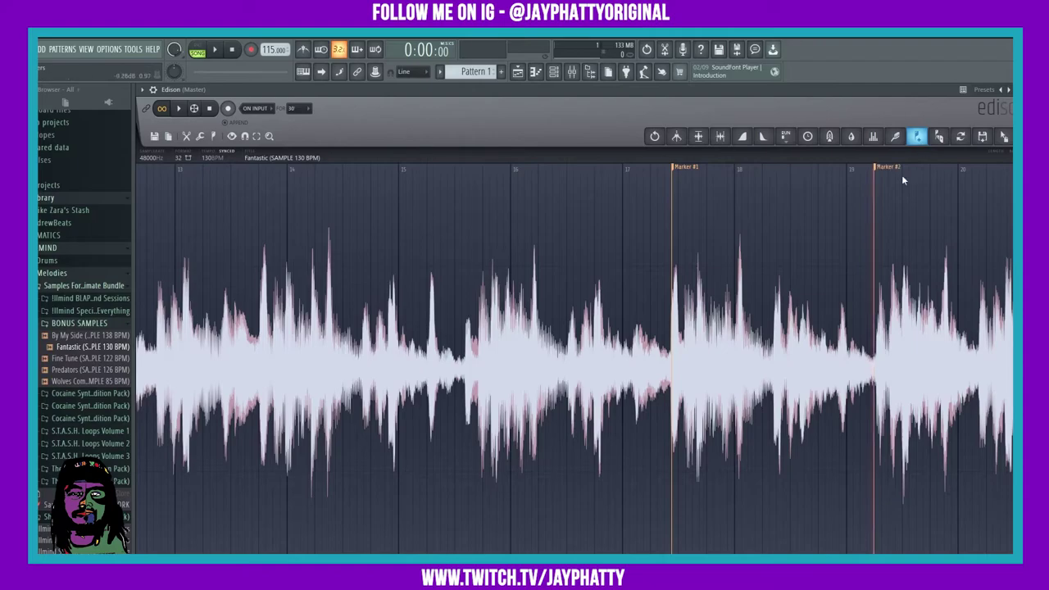
Place the marked sample from Edison on playlist Track 3 at bar 1, close Edison, and inspect the clip's marked section
scroll(817, 222, "down", 4)
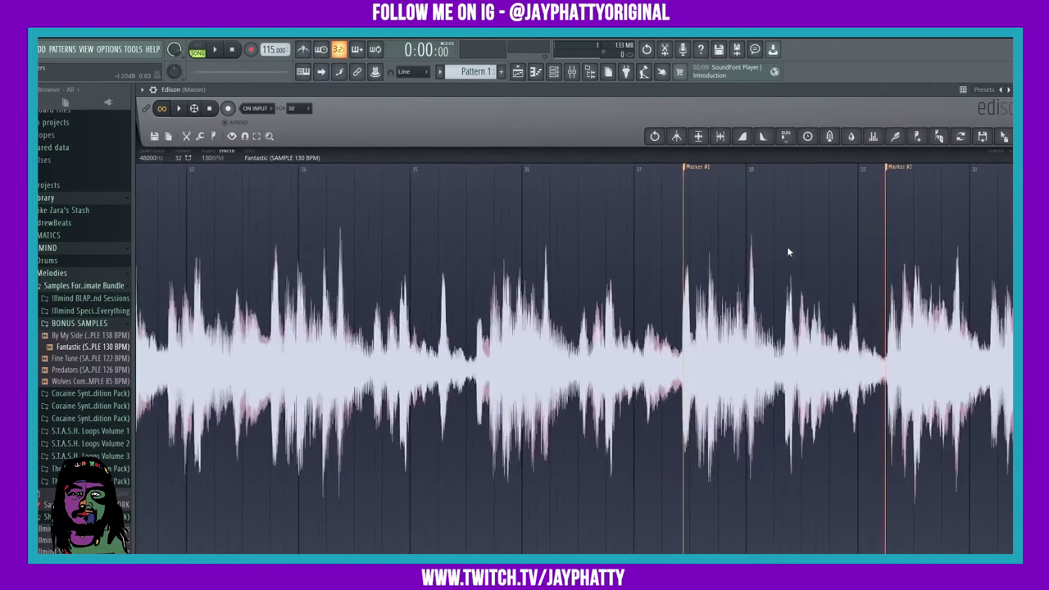
scroll(789, 253, "up", 2)
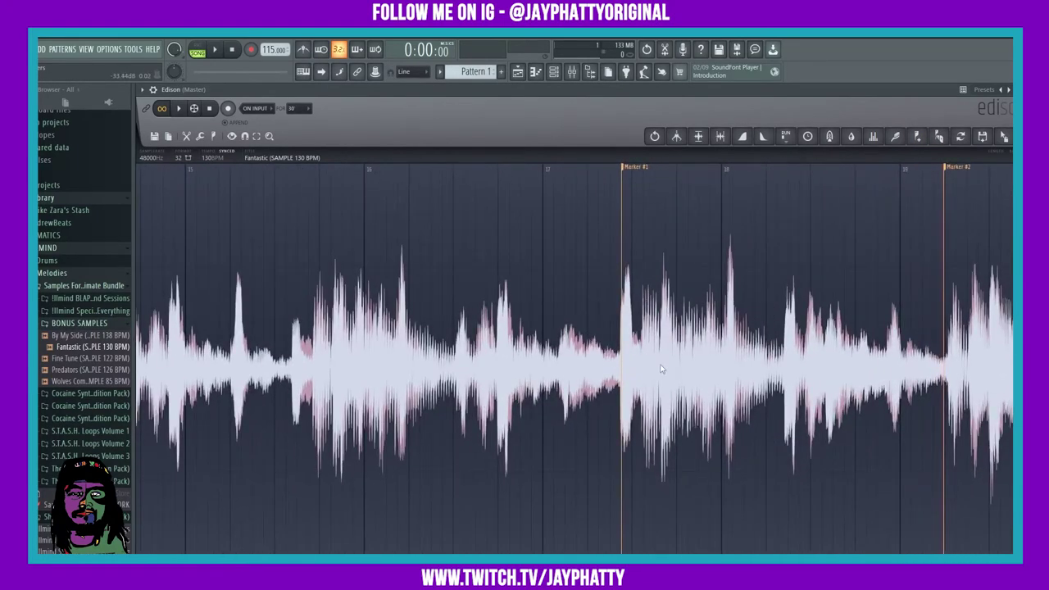
left_click_drag(625, 341, 910, 366)
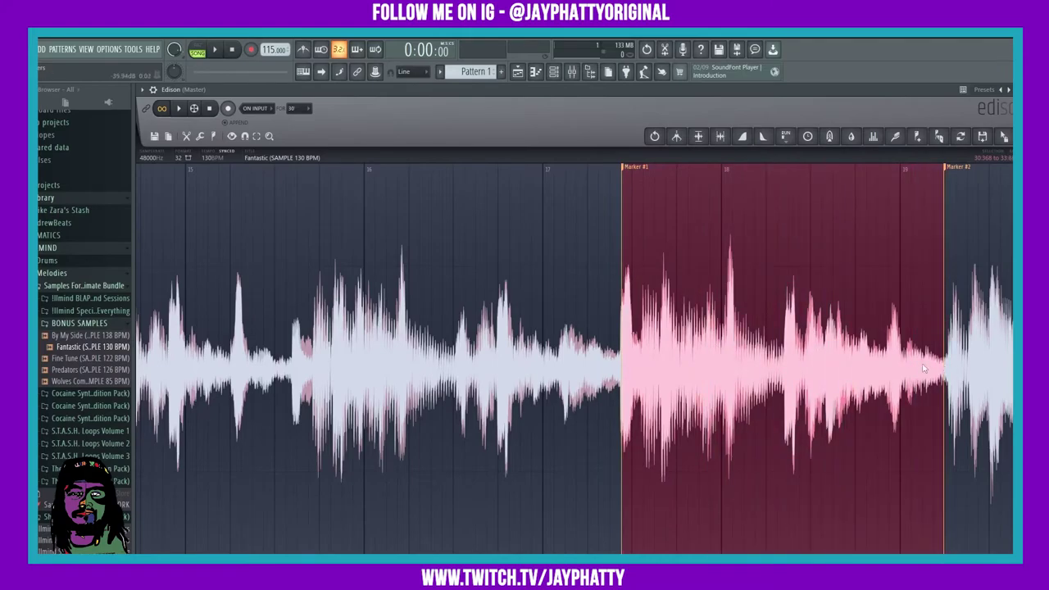
scroll(857, 311, "down", 6)
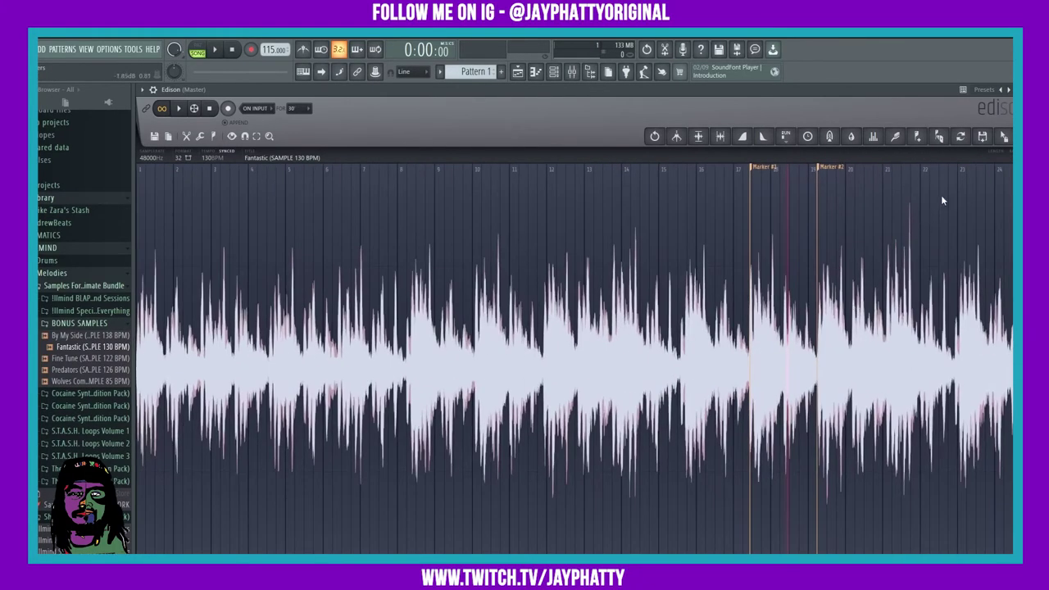
left_click_drag(1004, 138, 294, 209)
left_click(1031, 90)
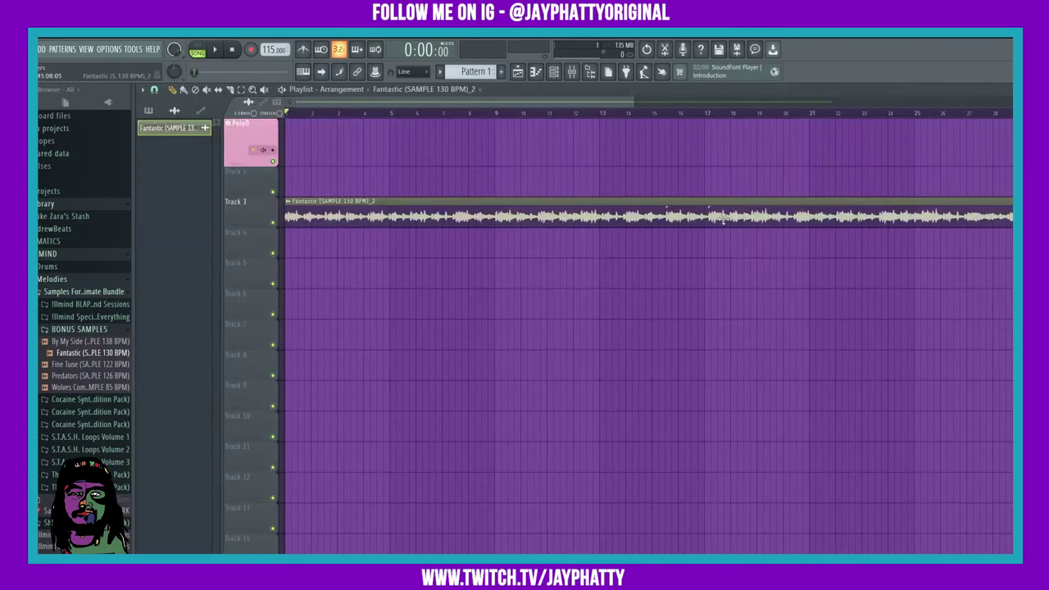
left_click_drag(691, 109, 693, 238)
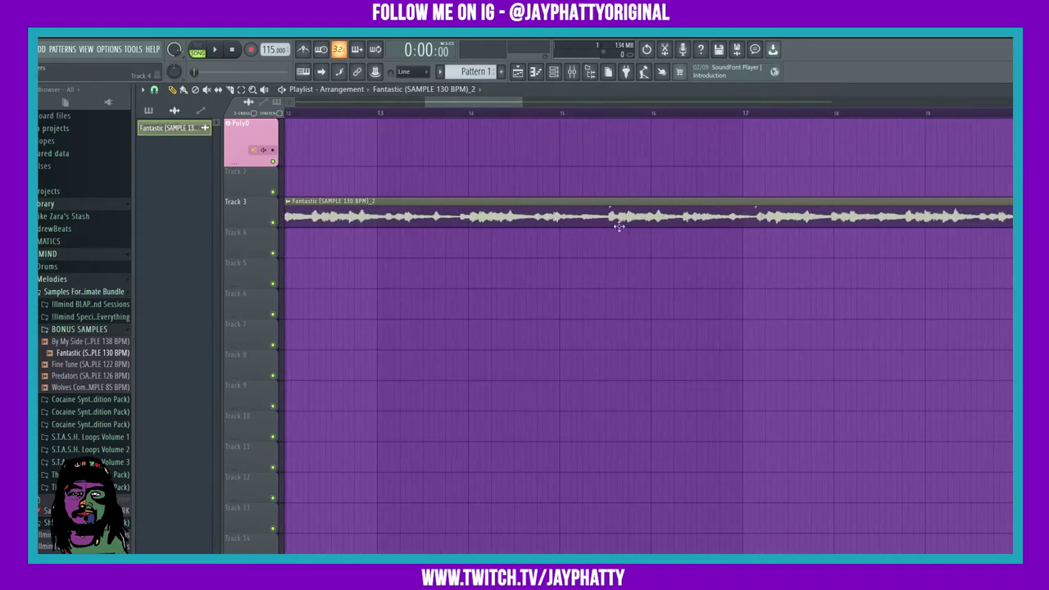
scroll(640, 123, "down", 5)
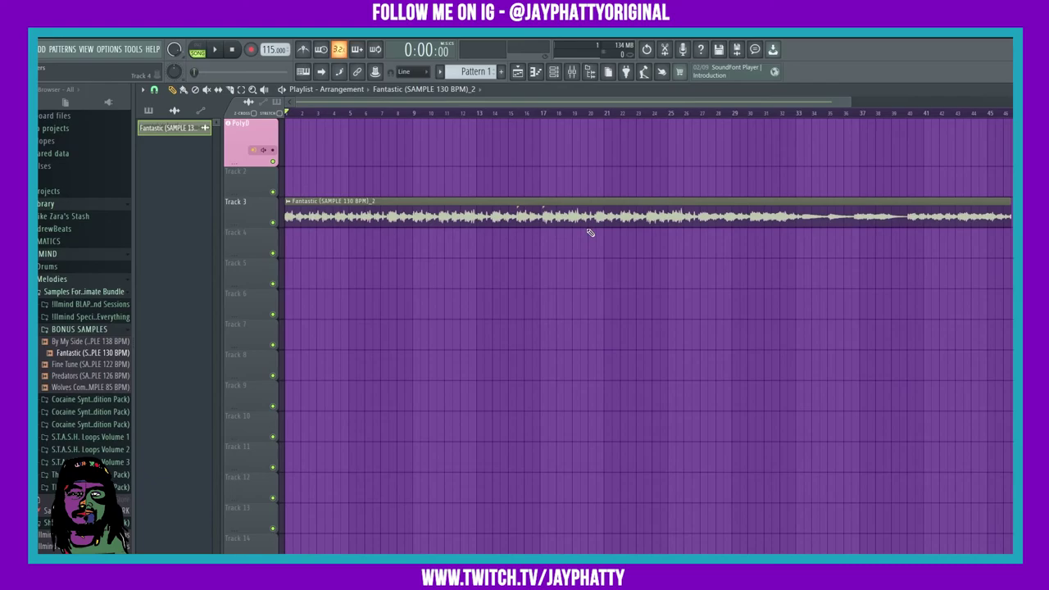